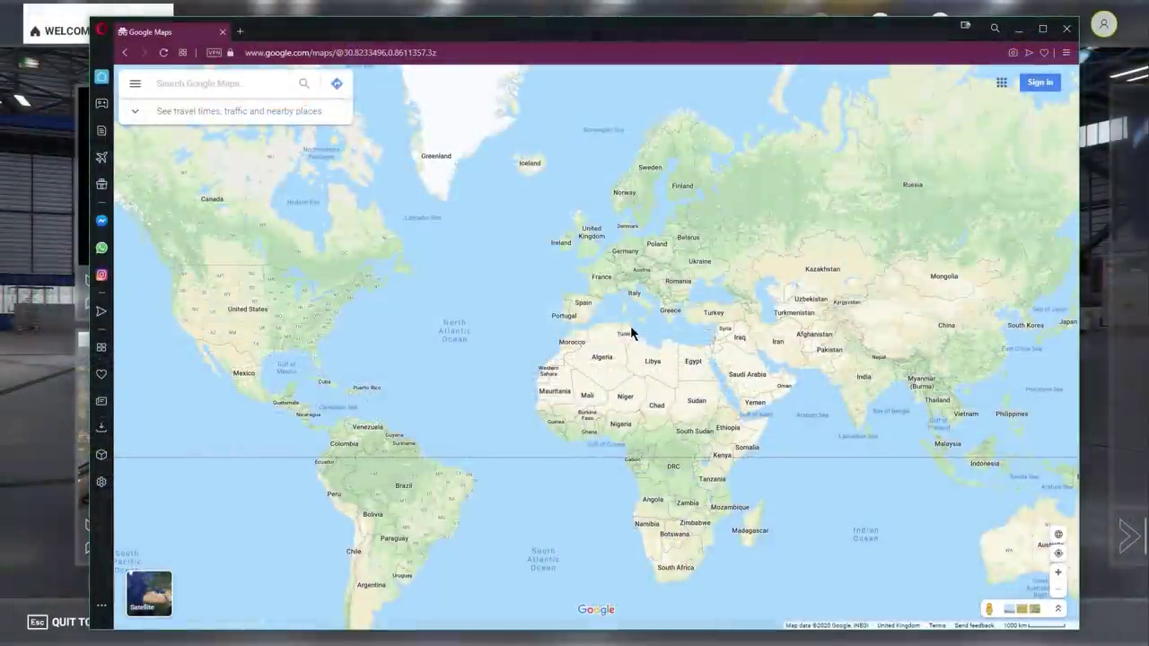
Step: Pan the world map until North America sits in the centre
left_click_drag(633, 328, 616, 351)
left_click_drag(198, 352, 580, 347)
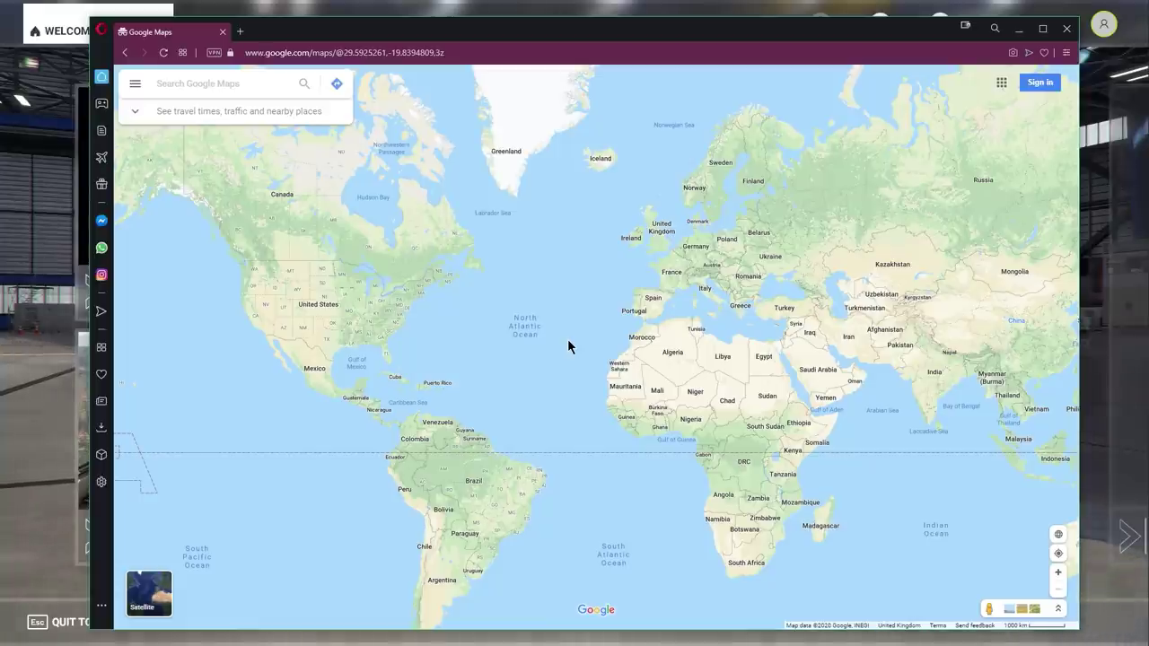
left_click_drag(568, 347, 600, 341)
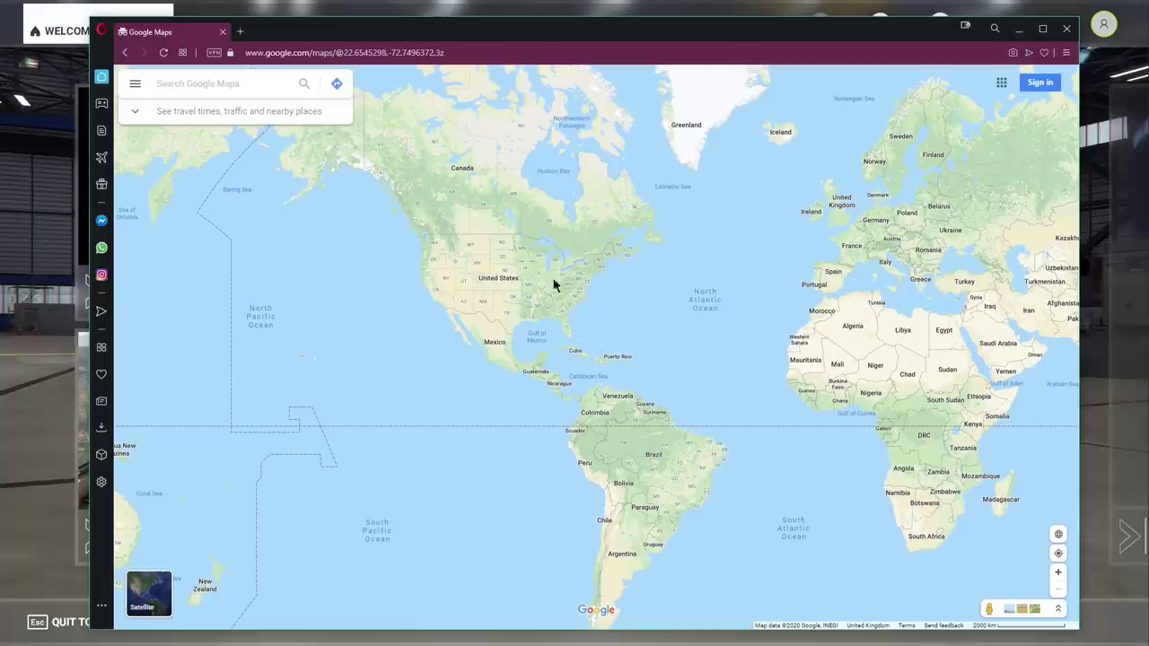
left_click_drag(364, 246, 431, 318)
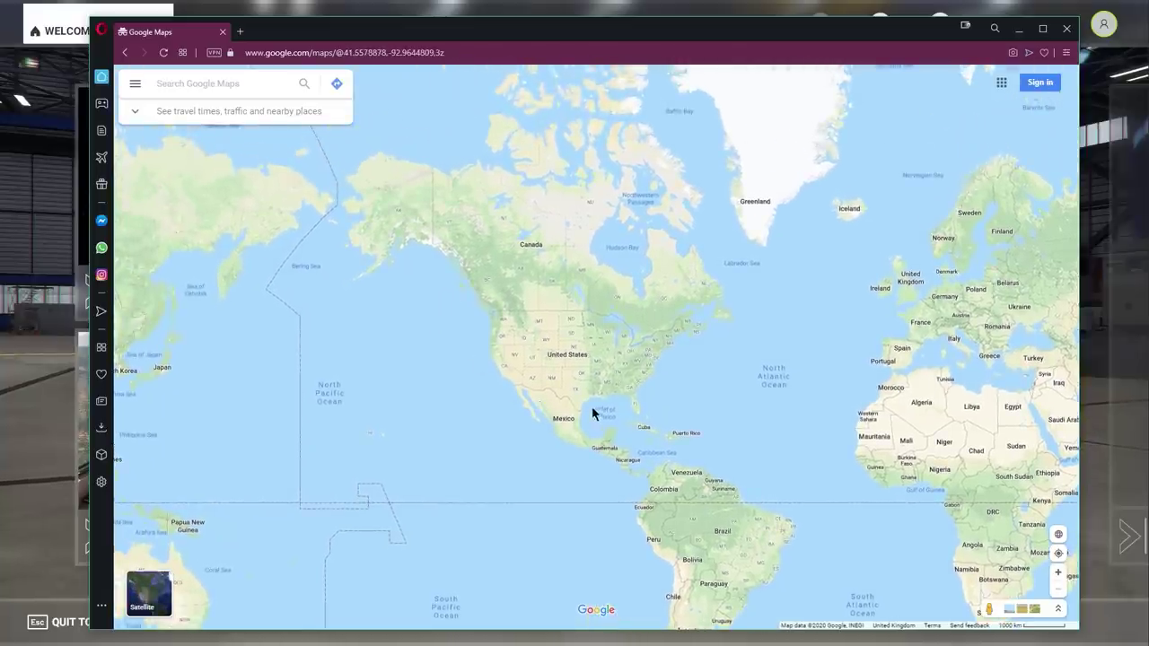
Step: Zoom in through Texas until San Antonio fills the view
scroll(605, 390, "up", 3)
scroll(611, 390, "up", 2)
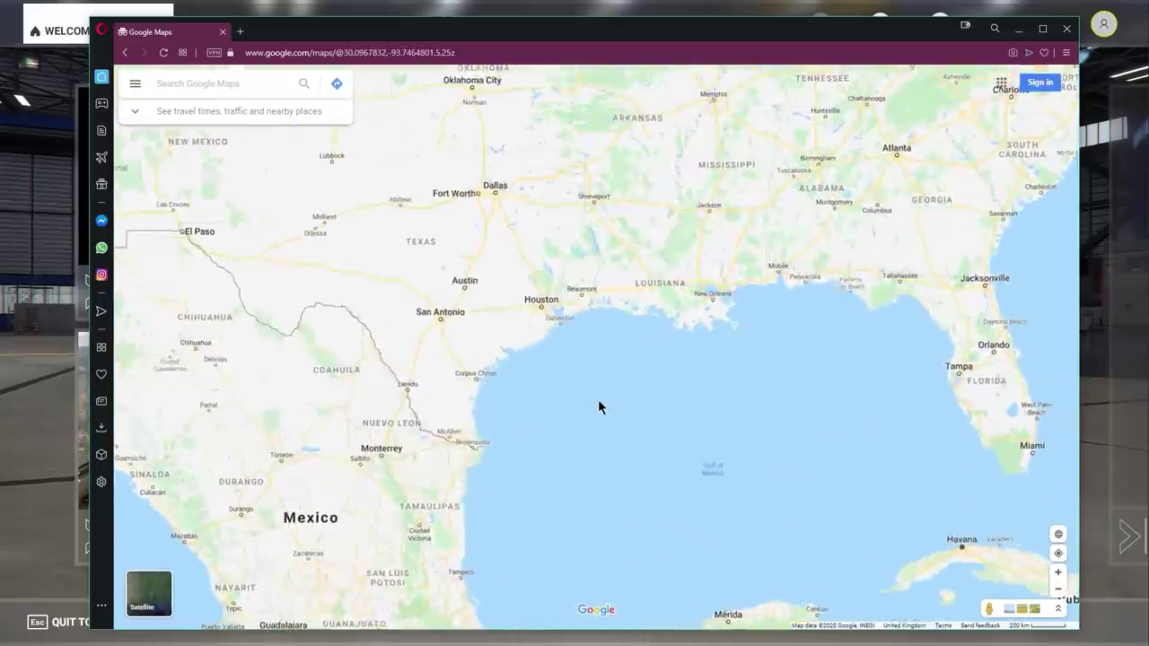
left_click_drag(600, 407, 757, 441)
scroll(718, 354, "up", 3)
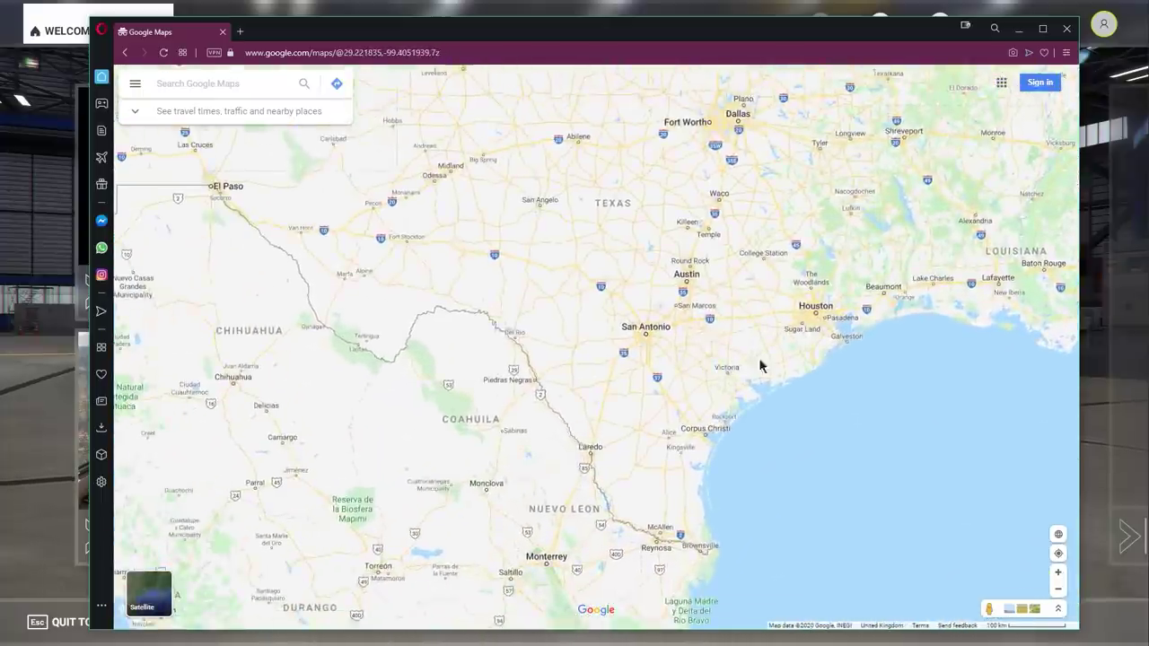
scroll(739, 362, "up", 3)
left_click_drag(738, 362, 611, 392)
scroll(689, 398, "up", 4)
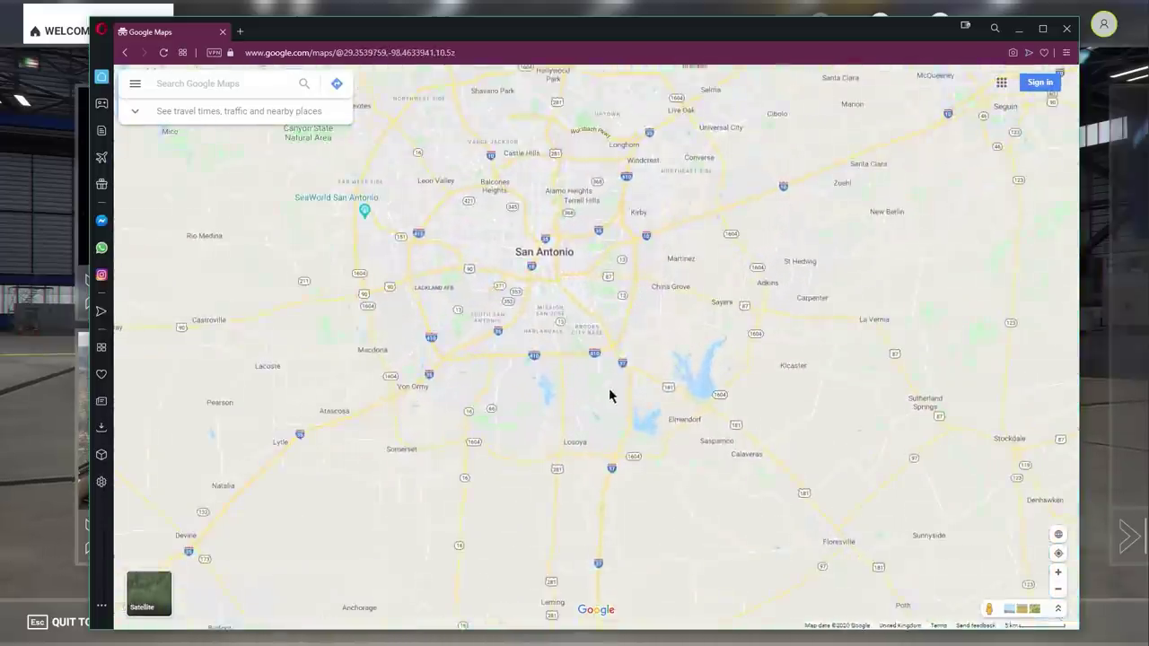
scroll(664, 430, "up", 2)
mouse_move(664, 431)
left_mouse_down()
mouse_move(664, 397)
mouse_move(699, 405)
mouse_move(677, 418)
left_mouse_up()
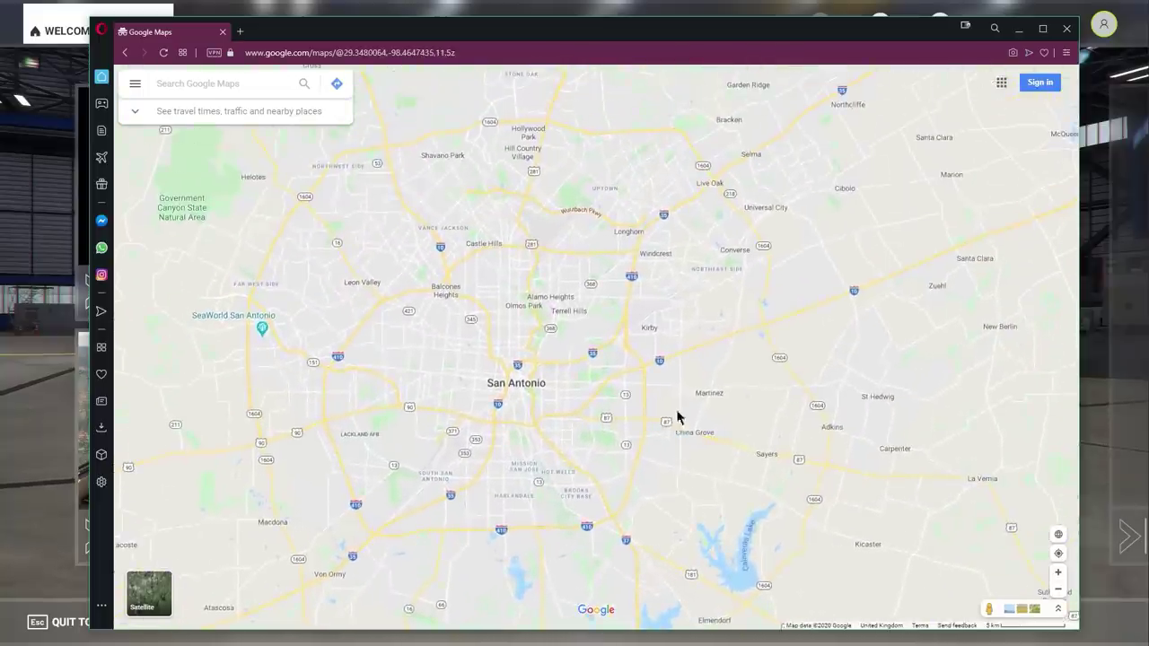
Step: Switch the map to Satellite and zoom toward northeast San Antonio
left_click(161, 592)
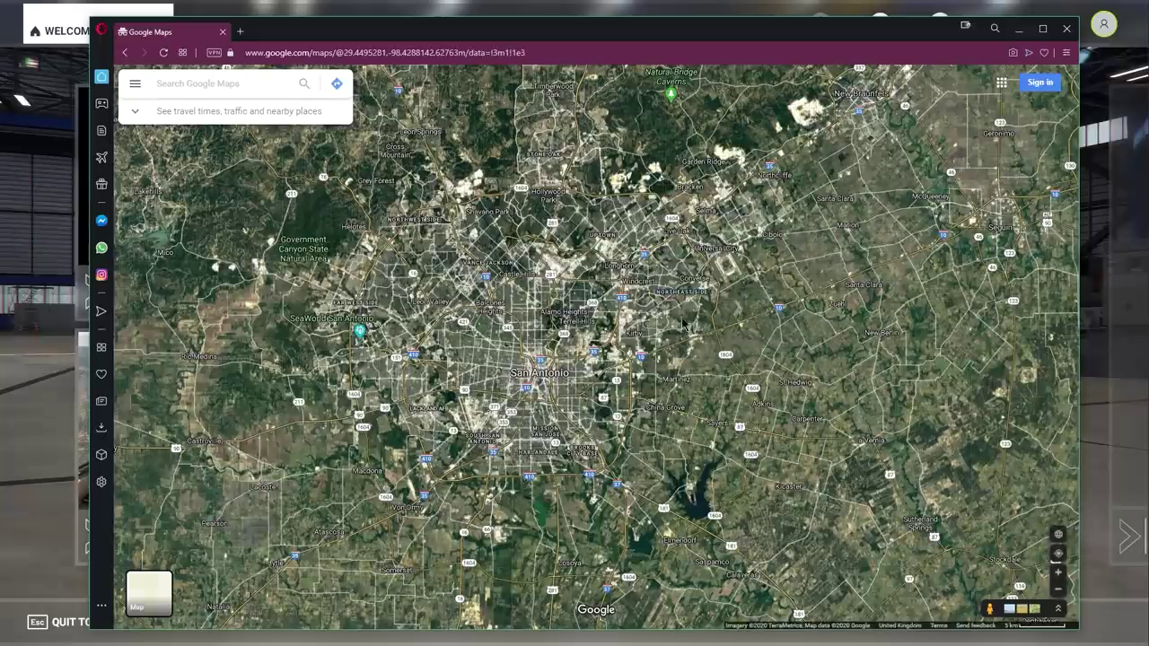
left_click_drag(682, 323, 640, 427)
scroll(637, 366, "up", 2)
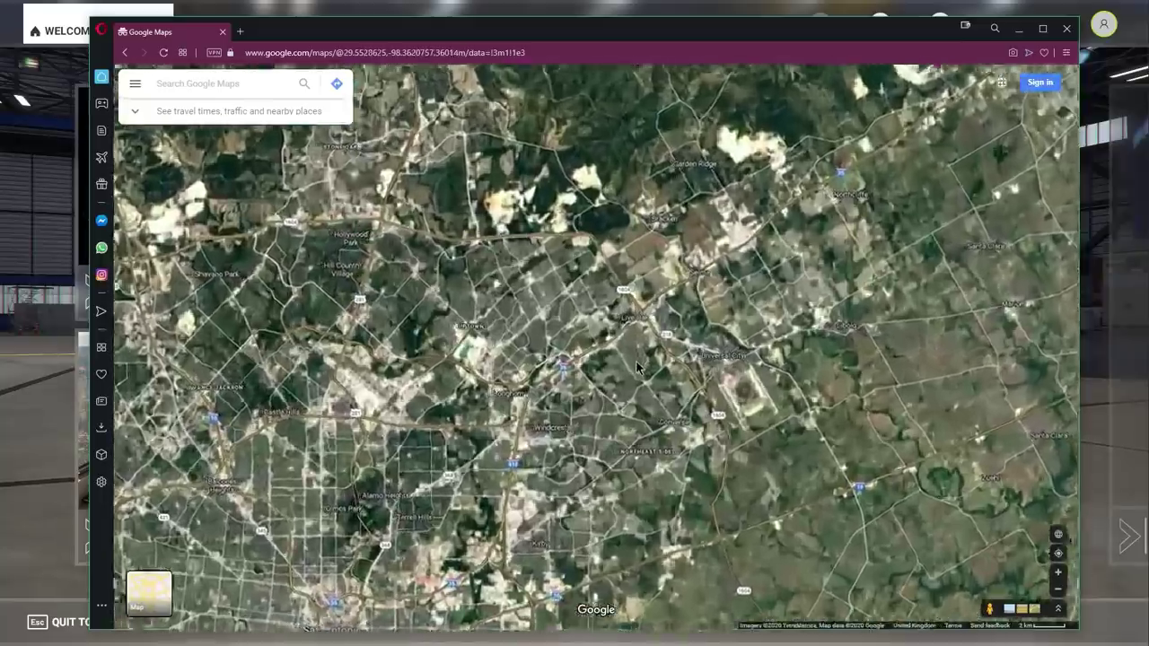
scroll(637, 366, "up", 2)
left_click_drag(628, 386, 600, 322)
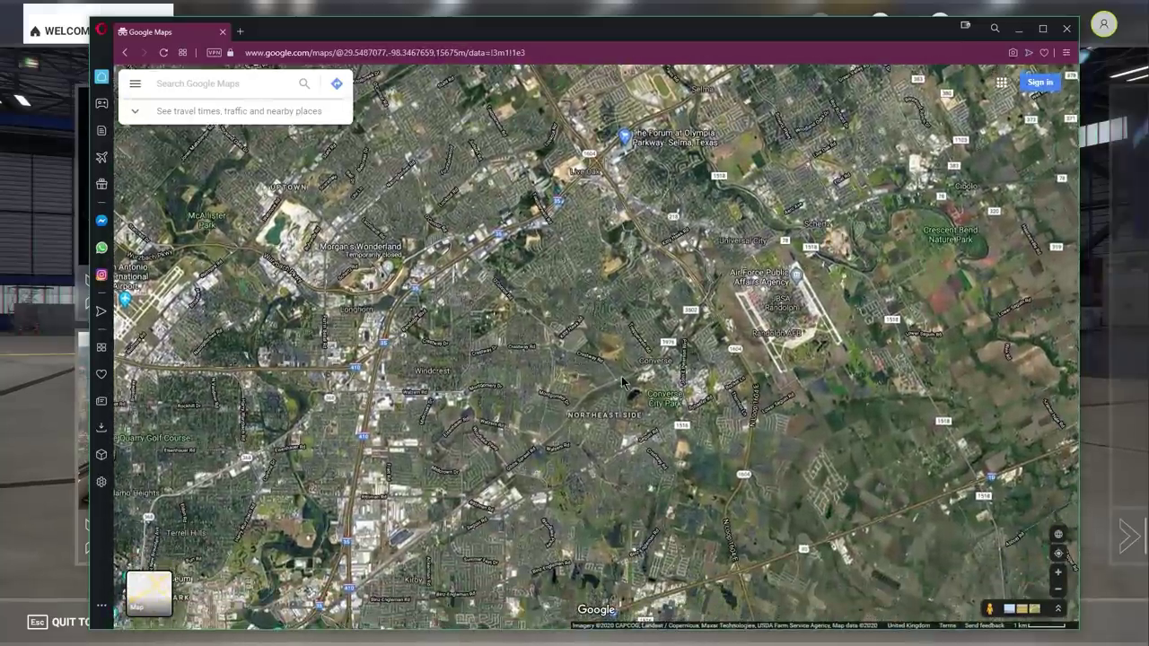
scroll(624, 382, "up", 1)
Step: Zoom from the Converse area down to the houses at Longing Trail and Cherry Glade
left_click_drag(619, 445, 644, 435)
scroll(605, 384, "up", 1)
scroll(606, 377, "up", 3)
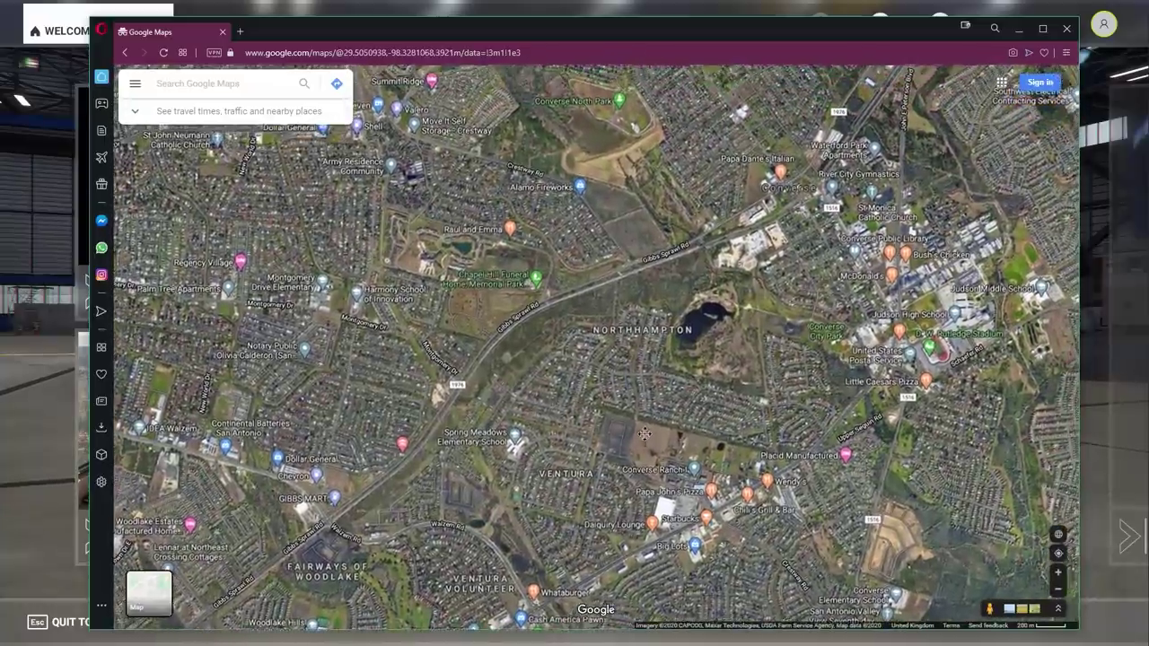
scroll(643, 351, "up", 4)
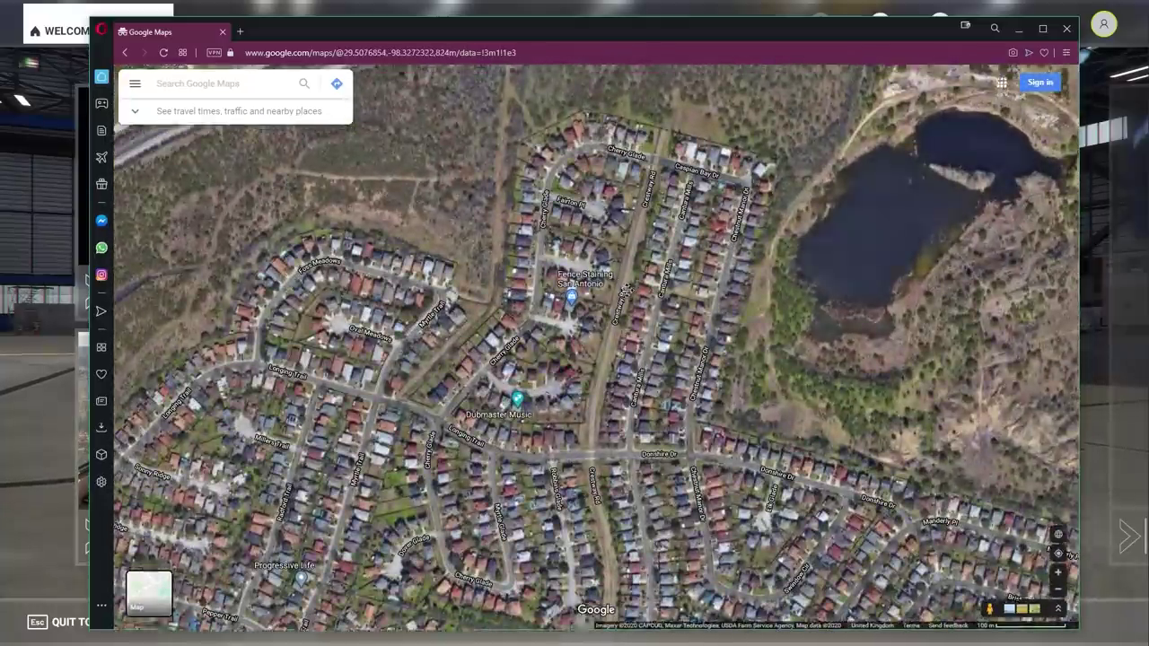
left_click_drag(617, 312, 625, 274)
scroll(612, 328, "up", 2)
left_click_drag(594, 334, 715, 359)
scroll(620, 374, "up", 2)
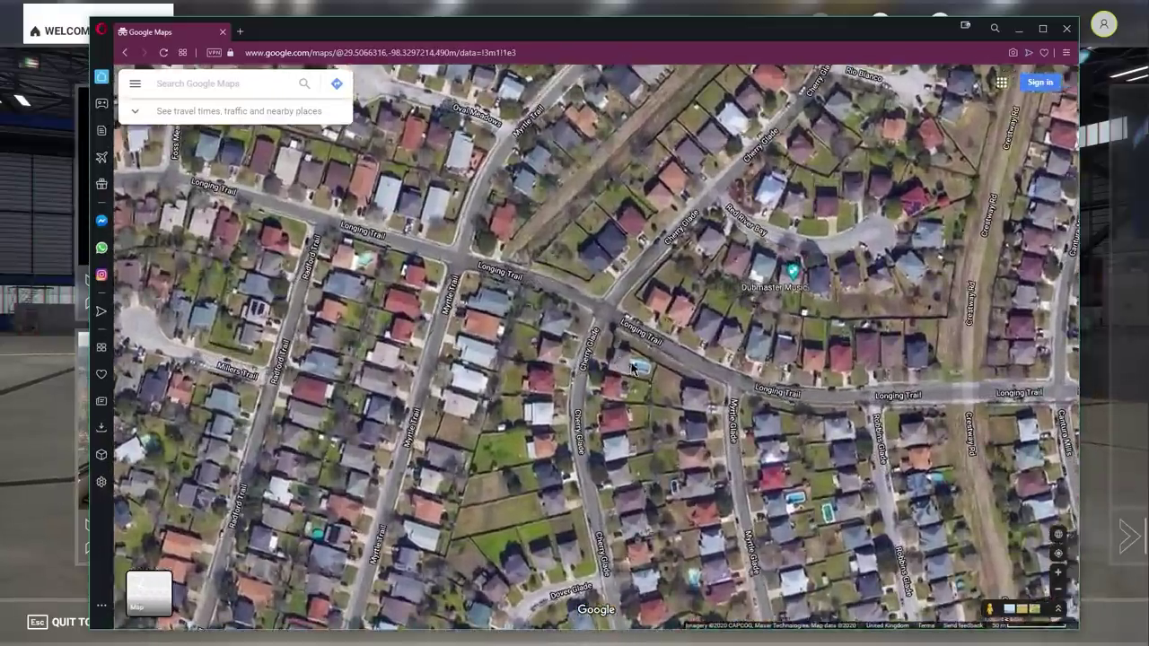
left_click_drag(671, 325, 664, 386)
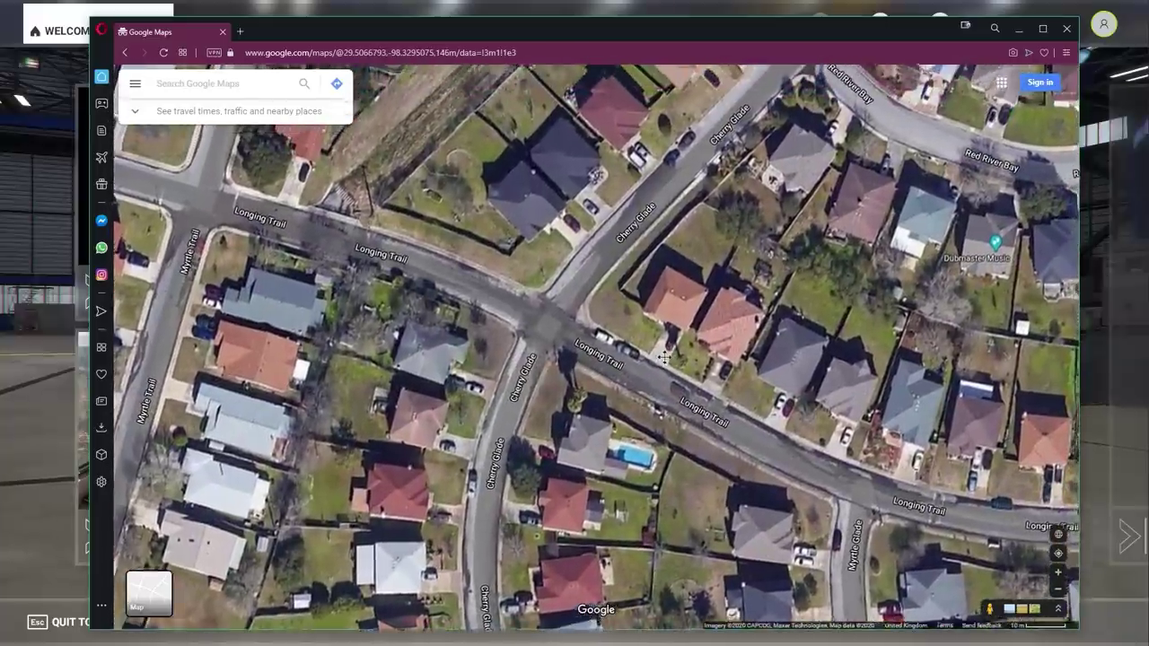
Step: Pin a Longing Trail house and select its coordinates 29°30'24.8"N 98°19'45.4"W from the place details
left_click(665, 304)
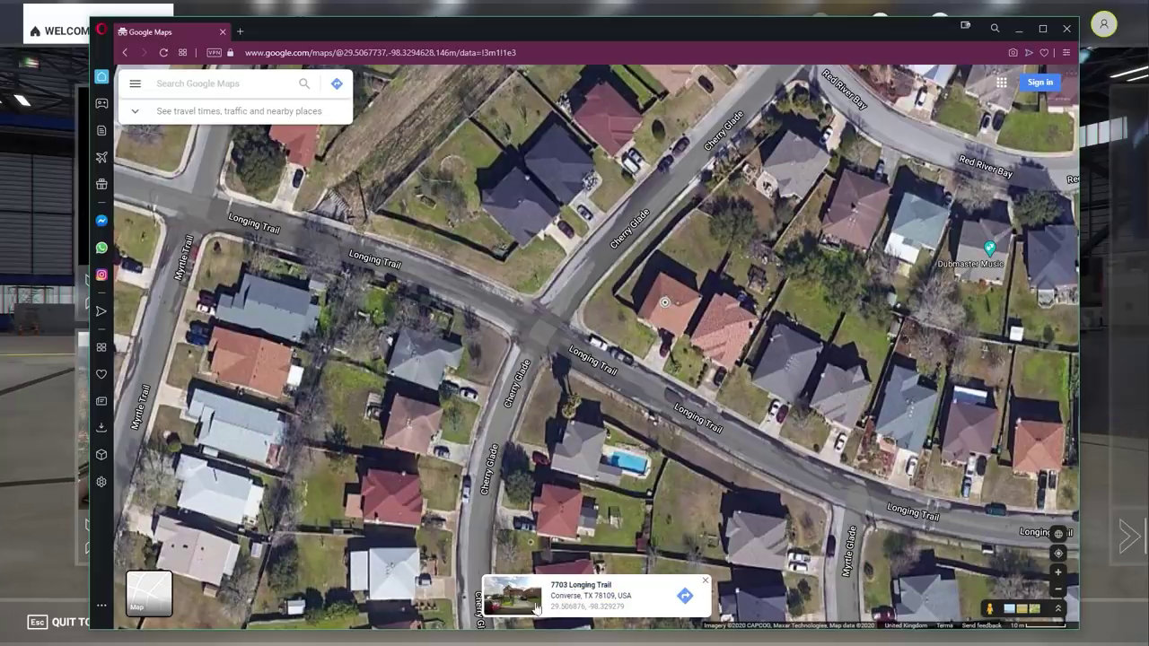
left_click(591, 608)
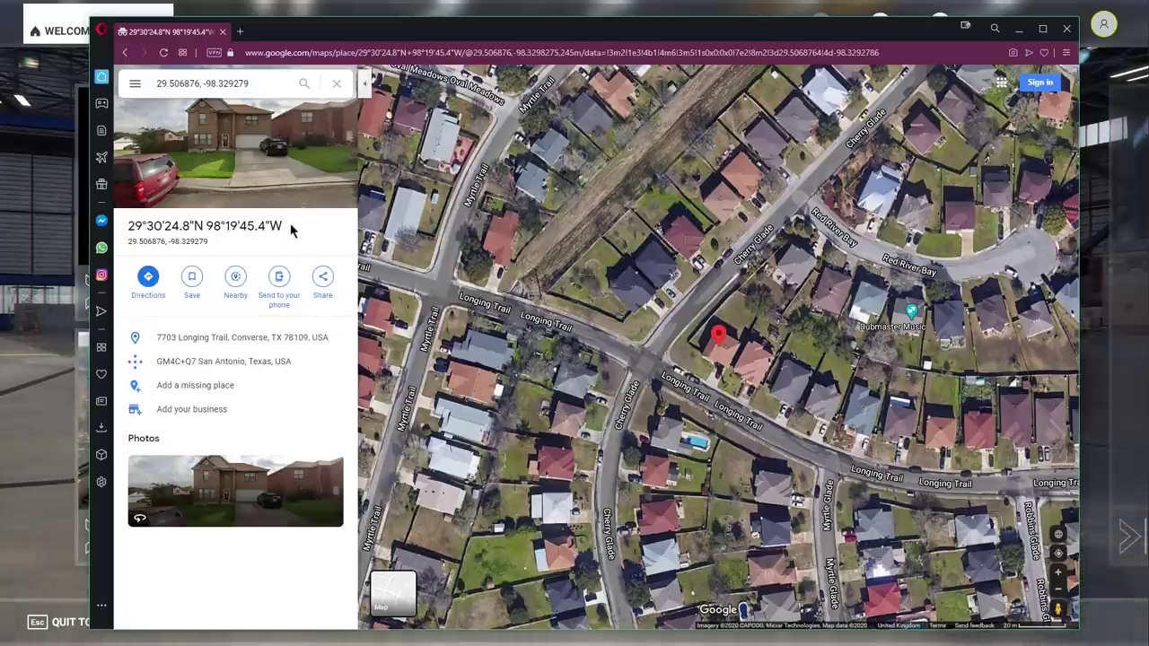
left_click_drag(288, 225, 130, 229)
key("ctrl+c")
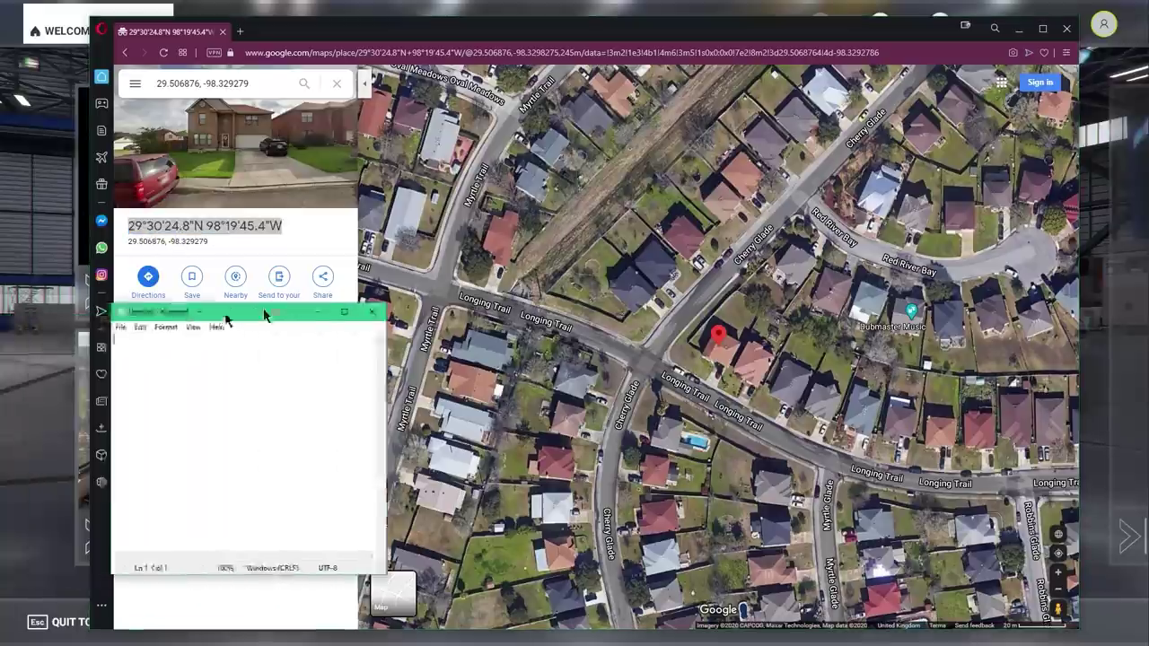
Step: Paste 29°30'24.8"N 98°19'45.4"W into Notepad on line 1 and again on line 4
left_click_drag(210, 312, 646, 177)
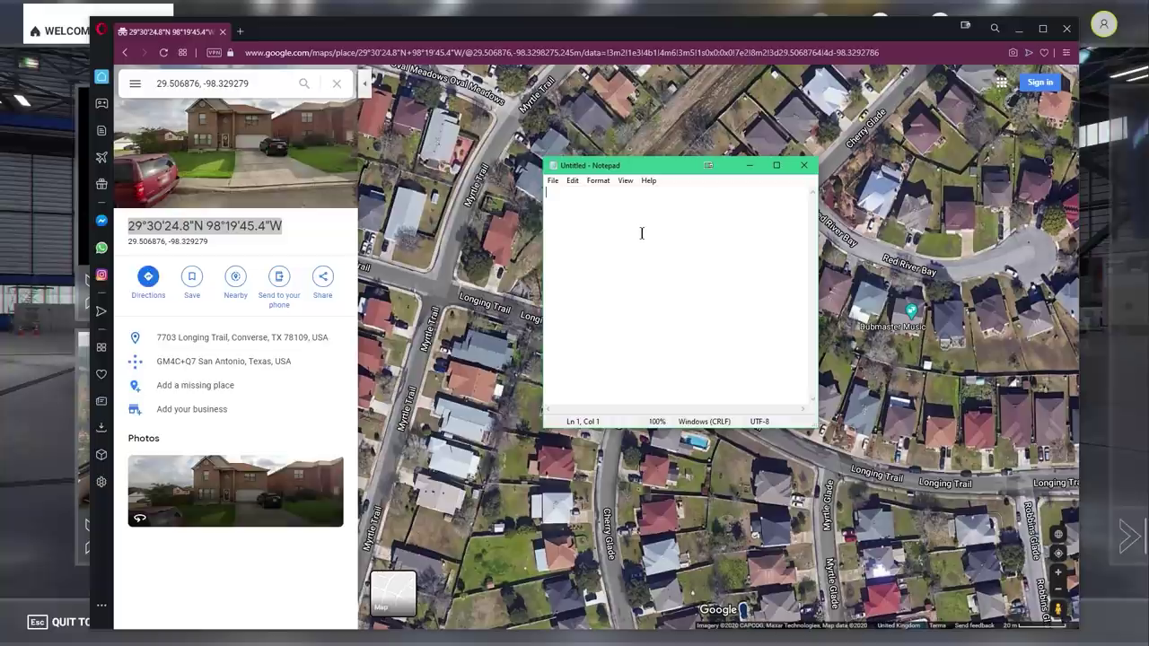
key("ctrl+v")
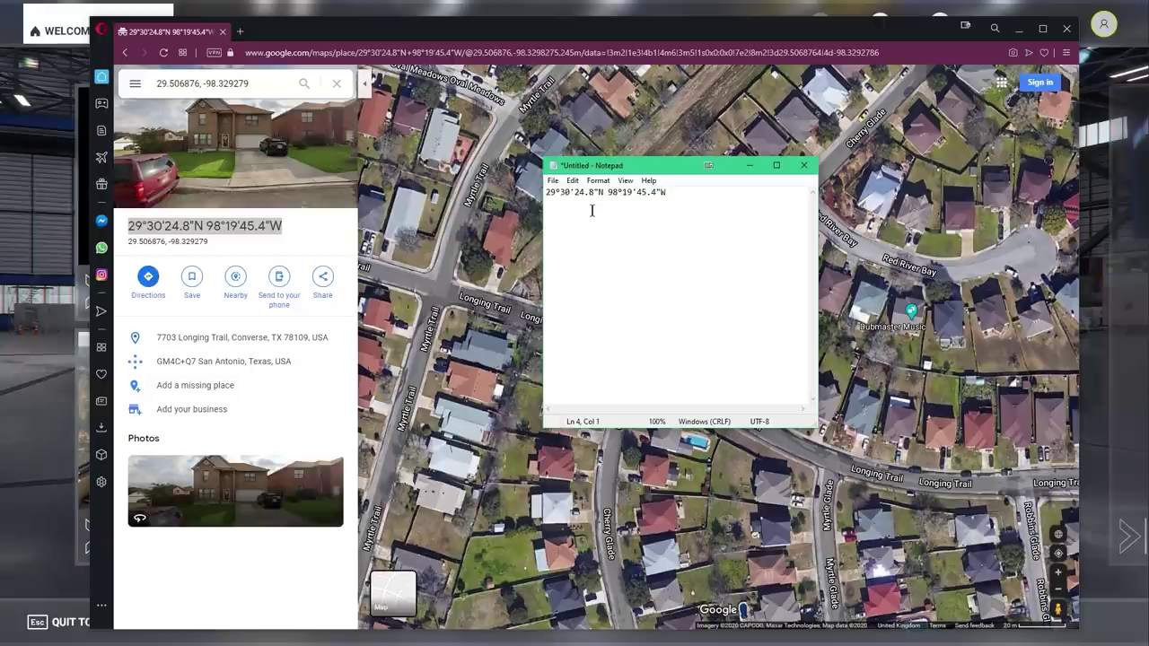
left_click_drag(604, 196, 558, 202)
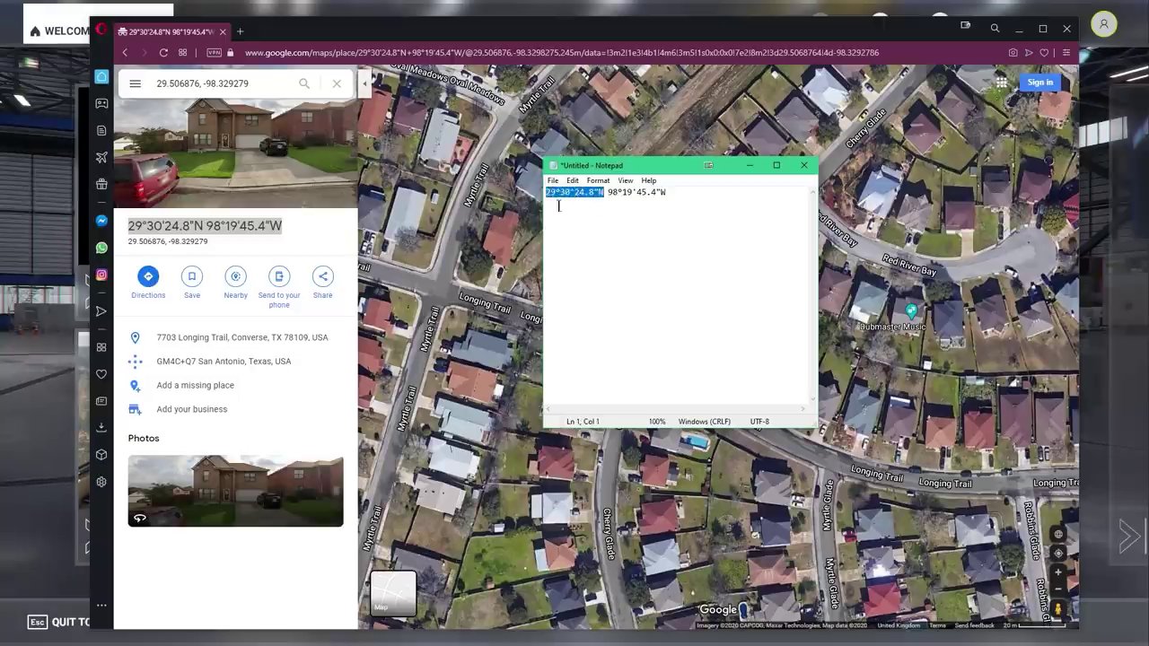
left_click_drag(682, 205, 620, 202)
left_click(613, 231)
key("ctrl+v")
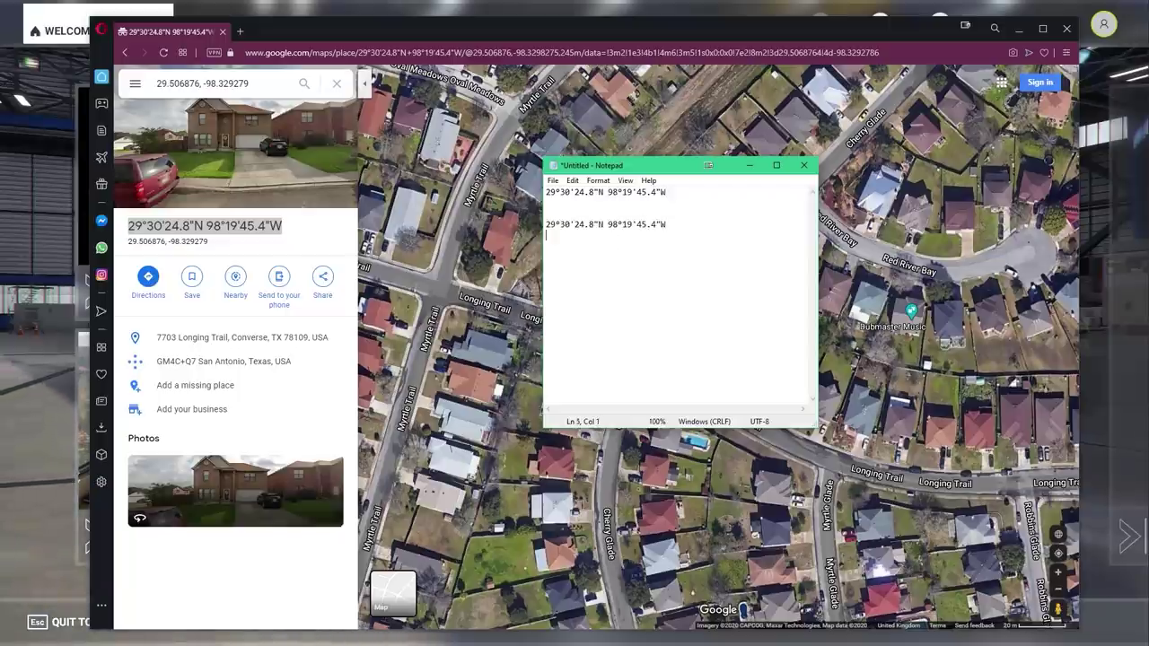
Step: Change line 4's latitude to N29° 30.24', leaving the longitude 98°19'45.4"W unchanged
key("Up")
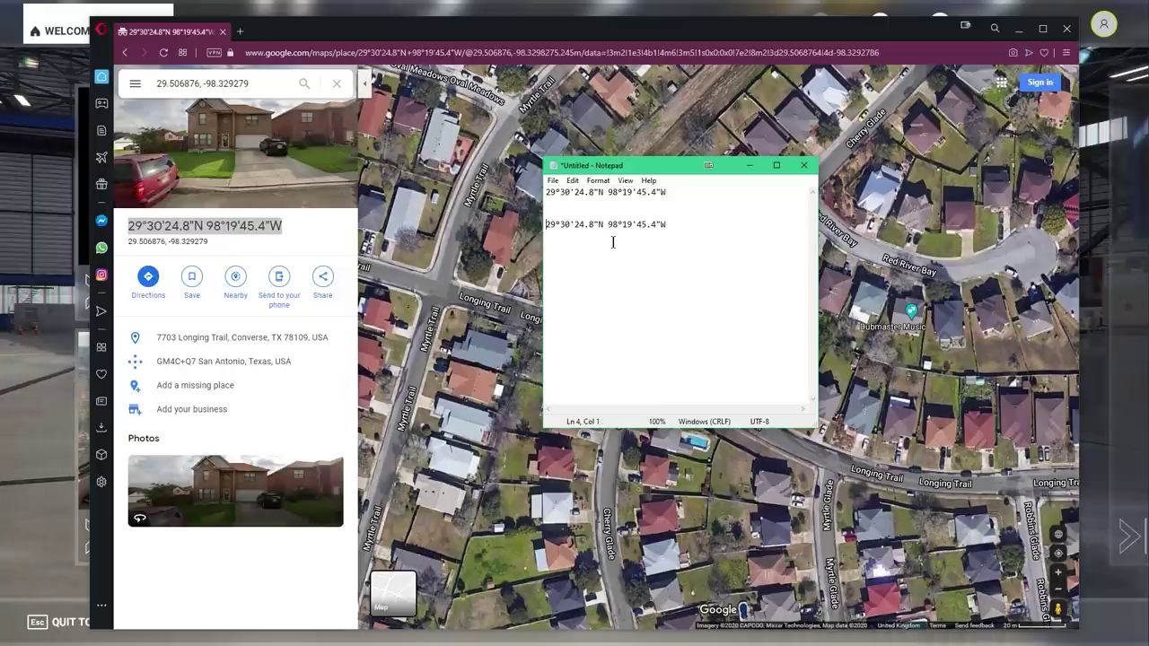
type("N")
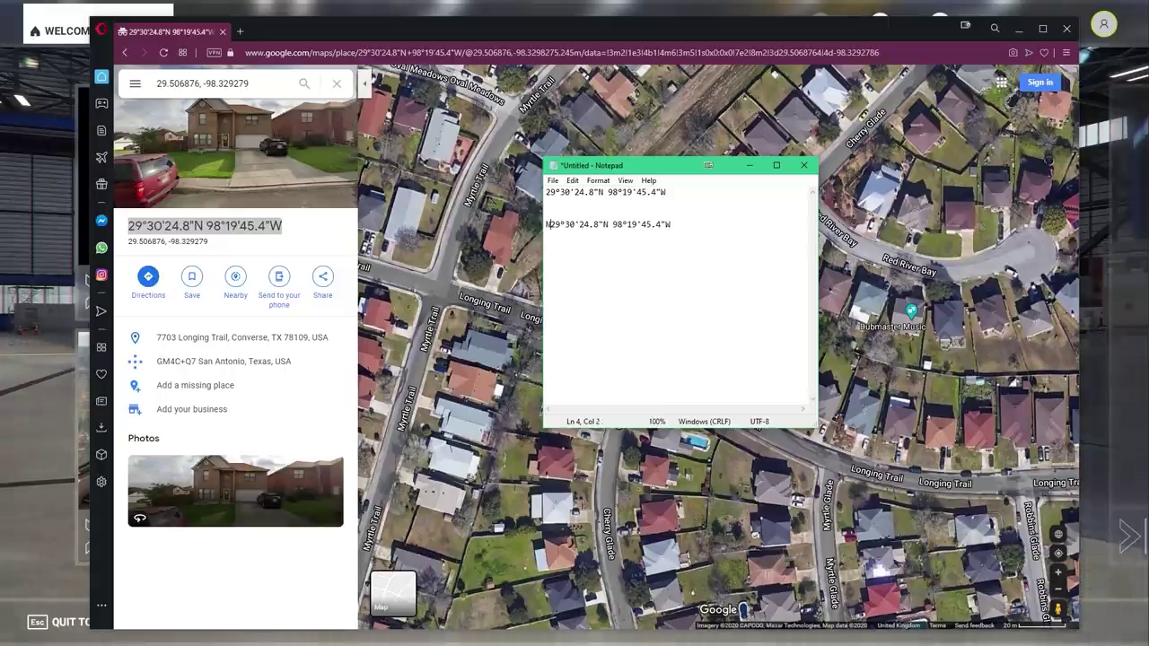
left_click(560, 225)
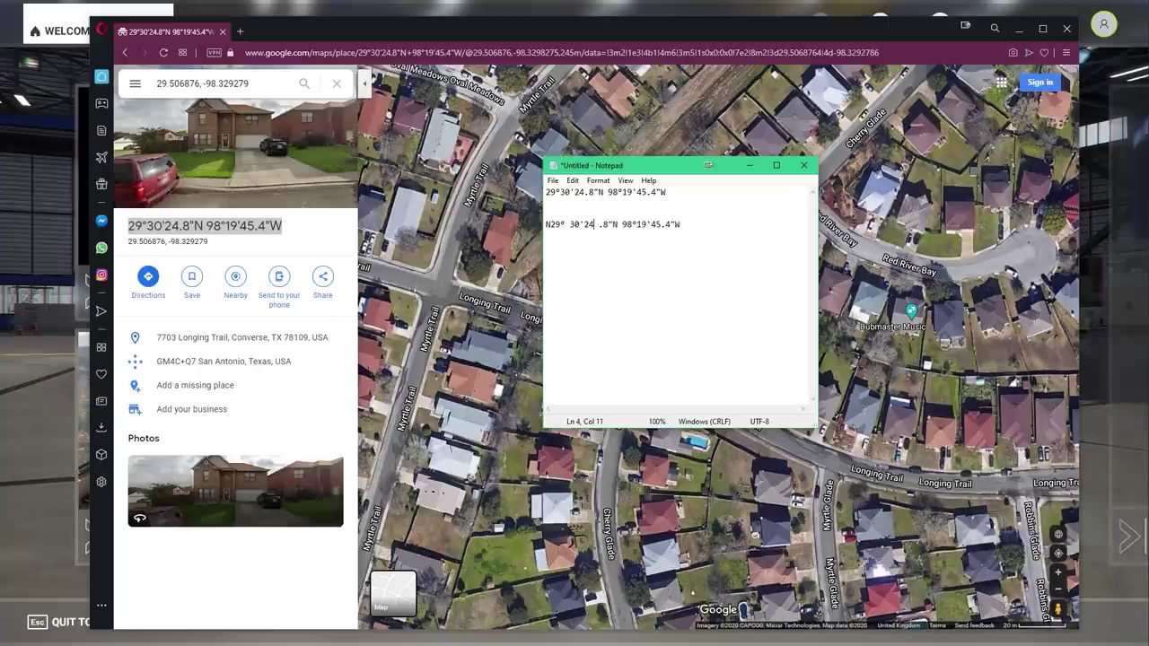
key("BackSpace")
key("Delete")
key("Delete")
key("Delete")
key("Delete")
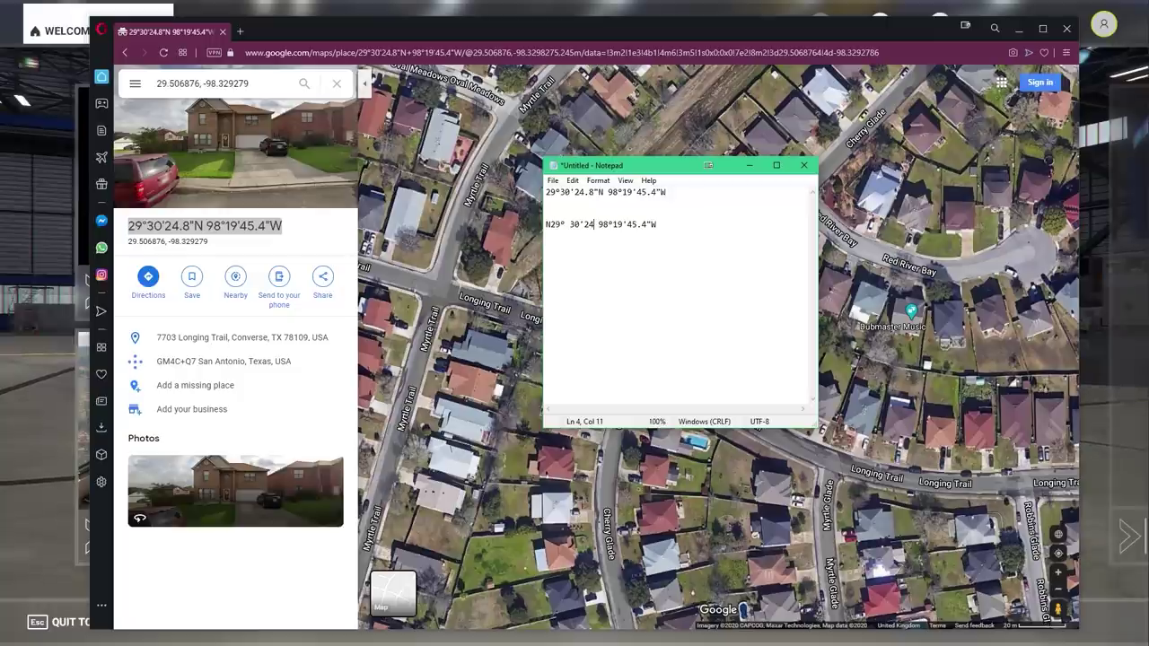
key("Delete")
type(".")
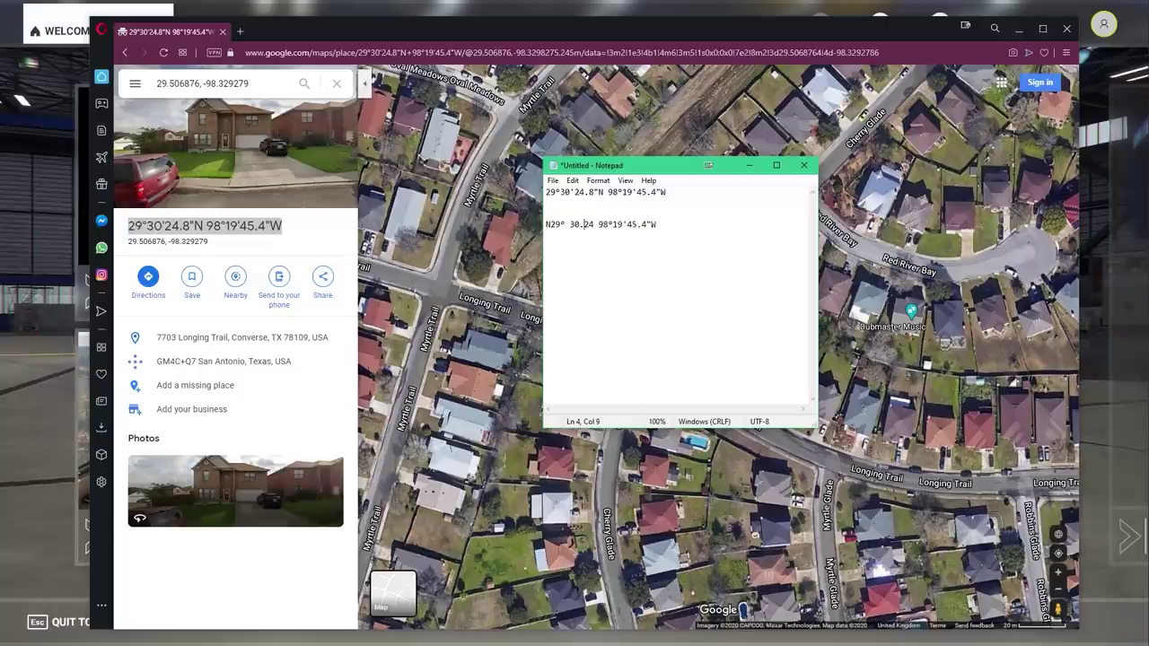
key("Right")
type("'")
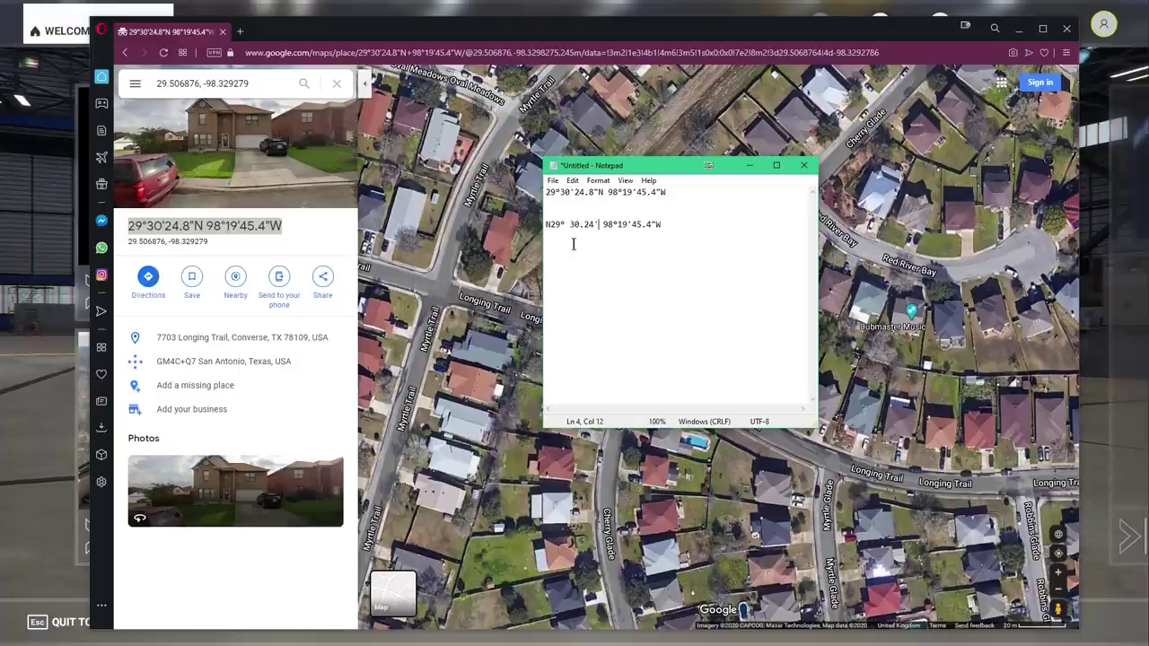
left_click_drag(560, 194, 604, 201)
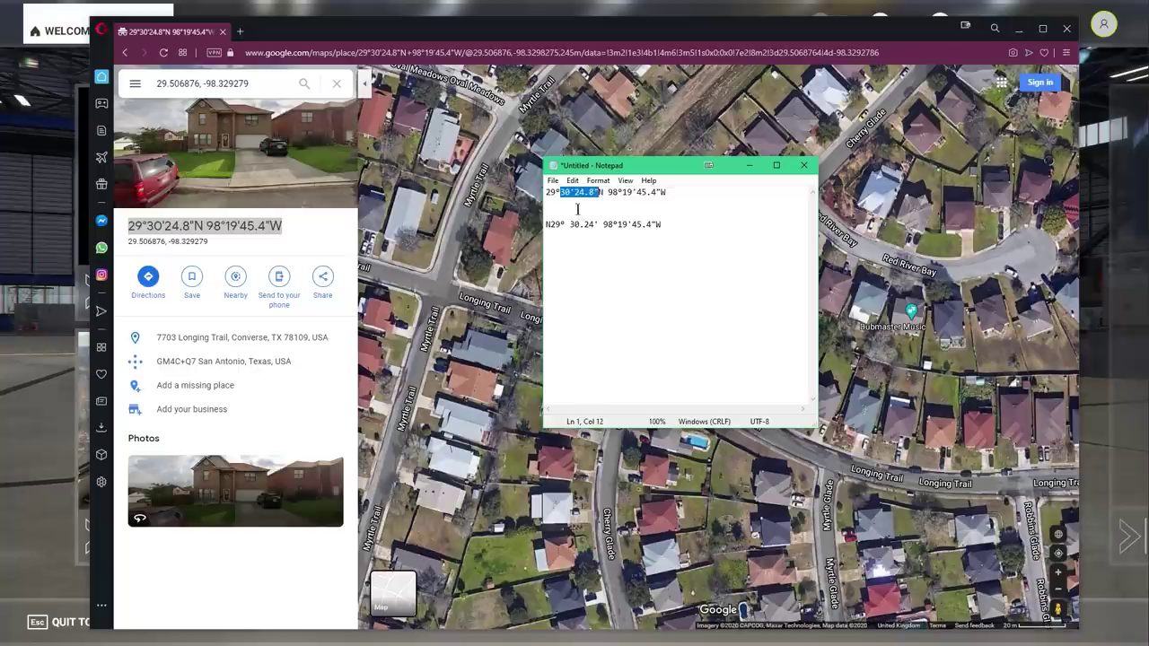